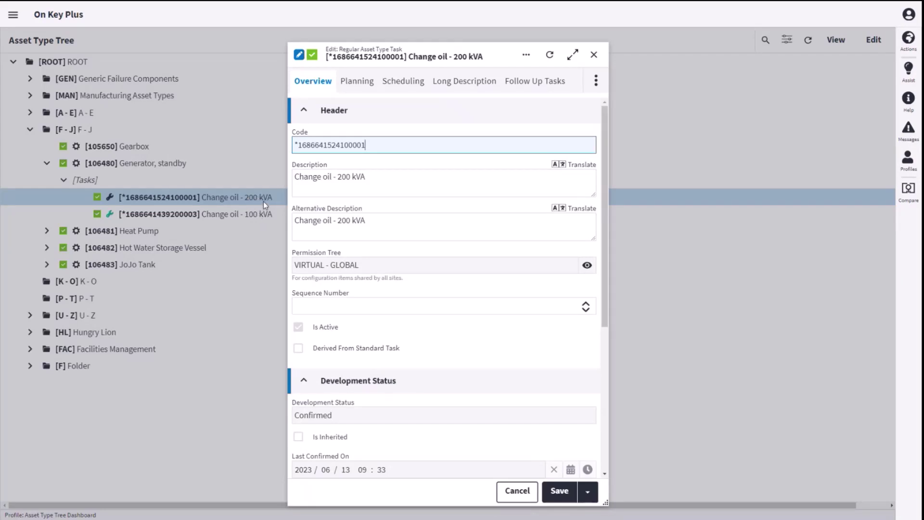
# Review the 200 kVA Generator rule assigned to the Change oil - 200 kVA task, including its rule text, and close the task.
pyautogui.click(595, 83)
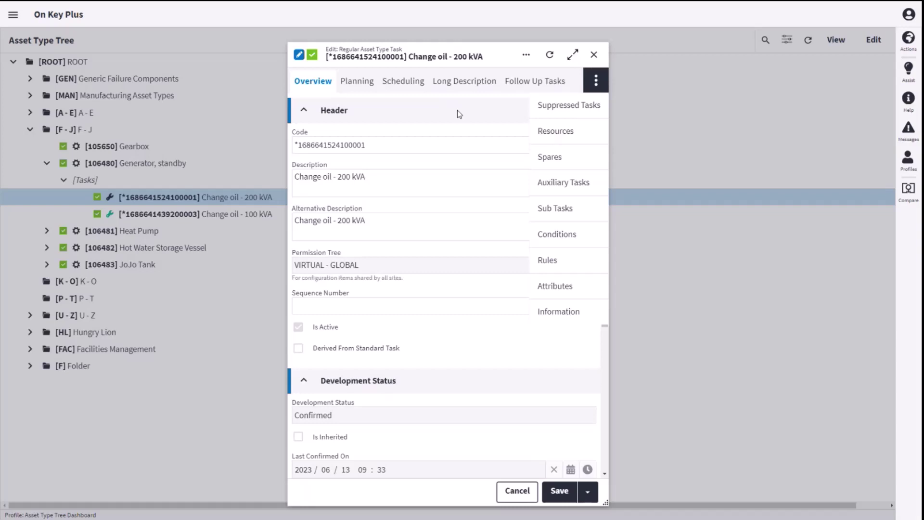
pyautogui.click(556, 266)
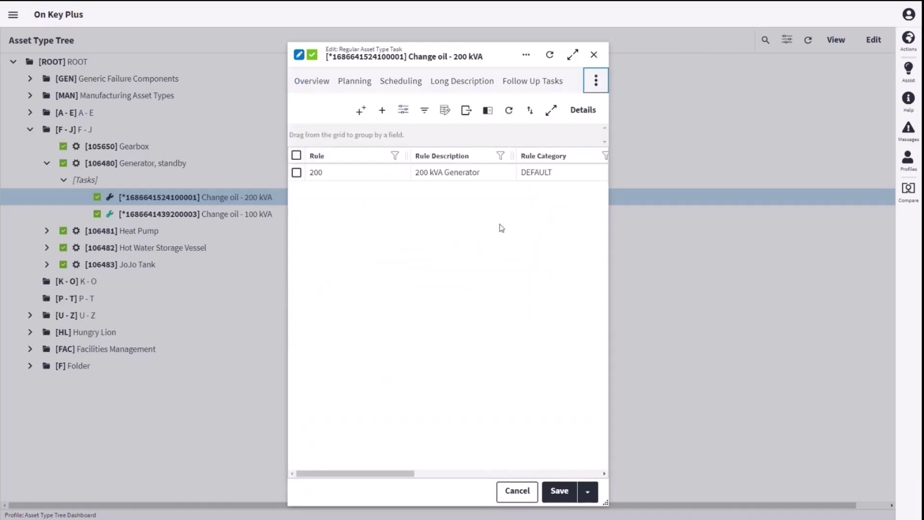
pyautogui.doubleClick(373, 173)
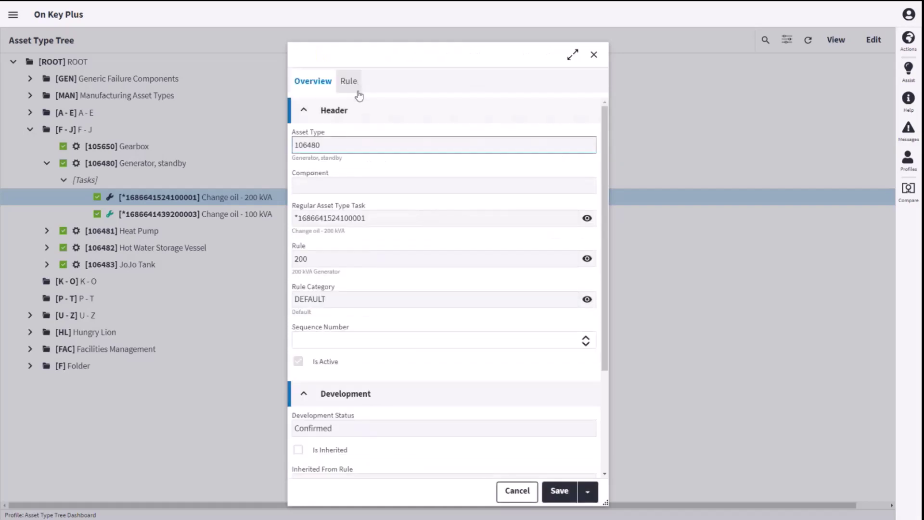
pyautogui.click(356, 86)
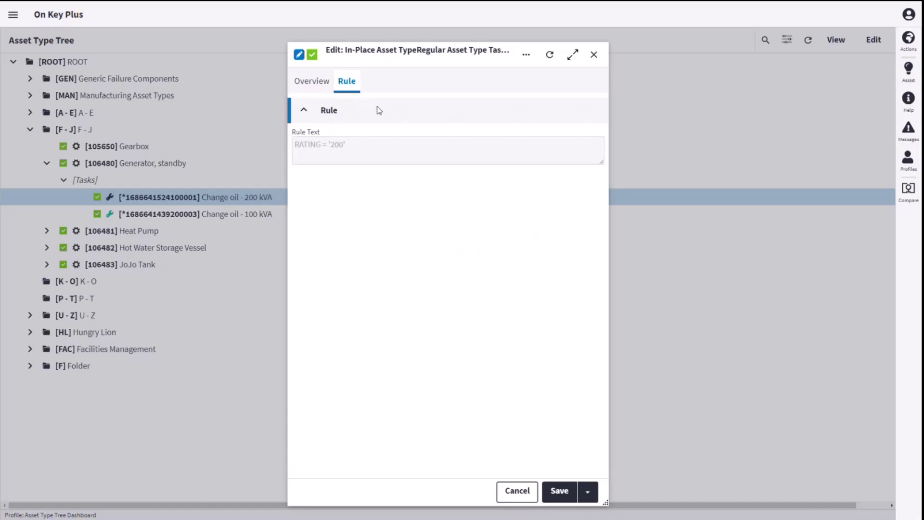
pyautogui.click(314, 86)
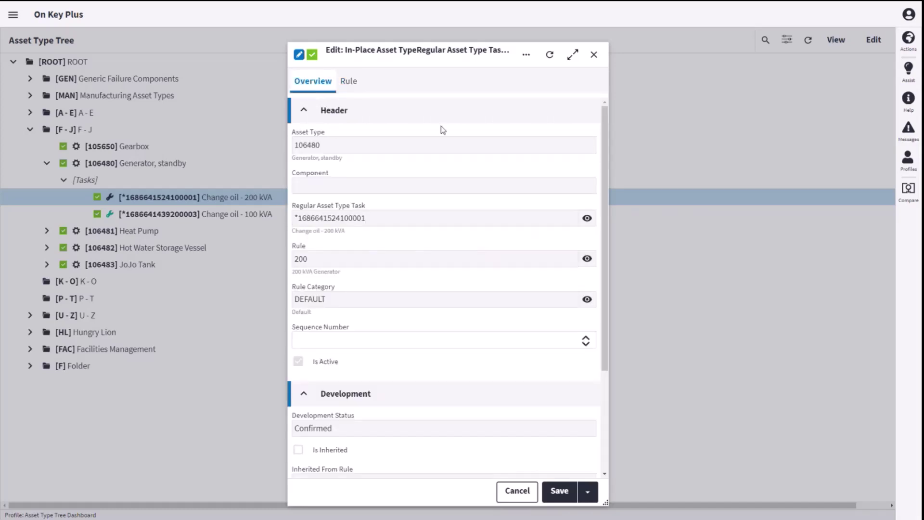
pyautogui.click(594, 54)
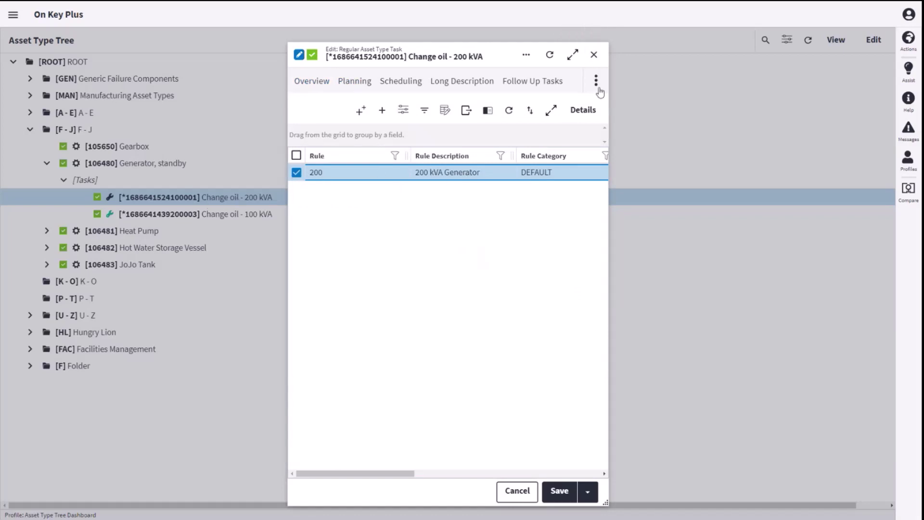
pyautogui.click(594, 55)
# Review the rules assigned to the Change oil - 100 kVA task and close it.
pyautogui.doubleClick(238, 213)
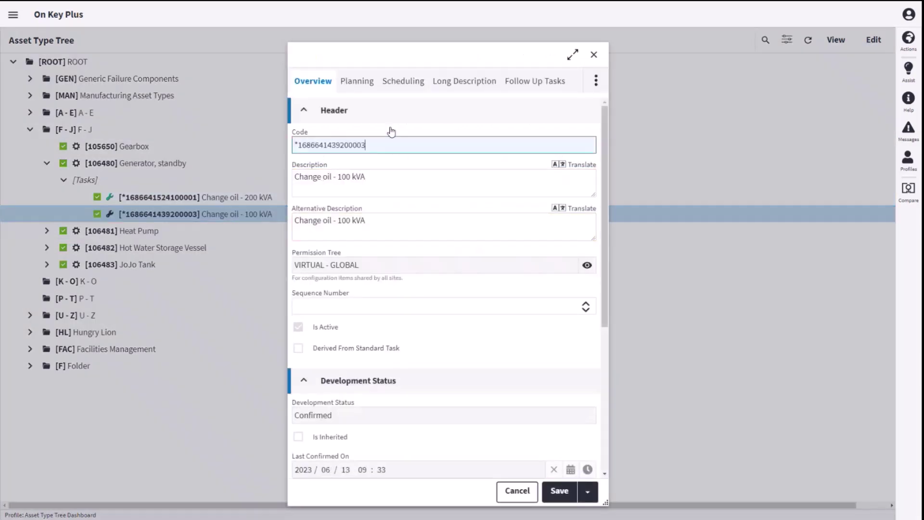
pyautogui.click(595, 80)
pyautogui.click(551, 257)
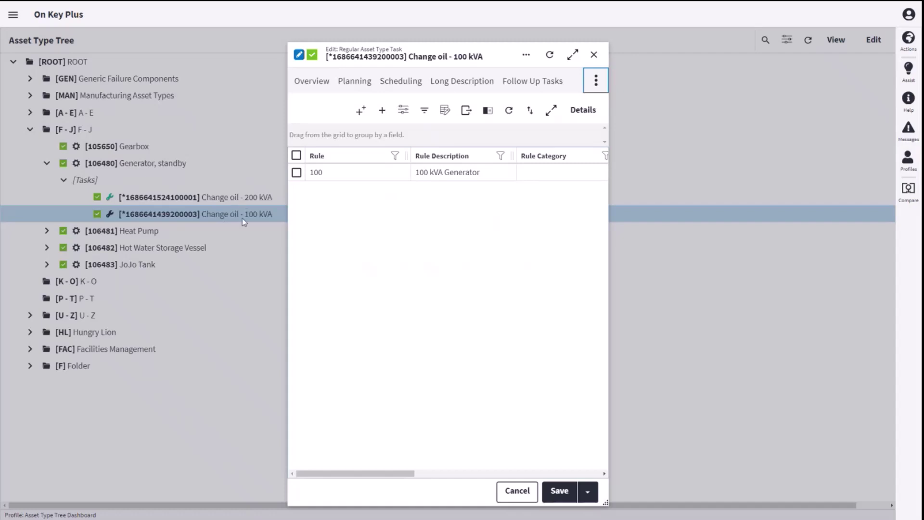
pyautogui.click(593, 55)
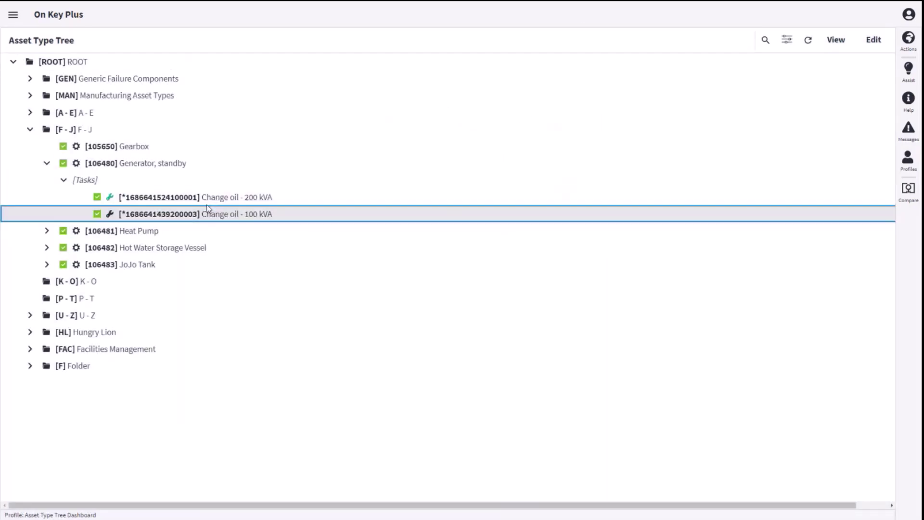
# Review the rules and the options linked to the Generator, standby asset type, and close its record.
pyautogui.doubleClick(179, 162)
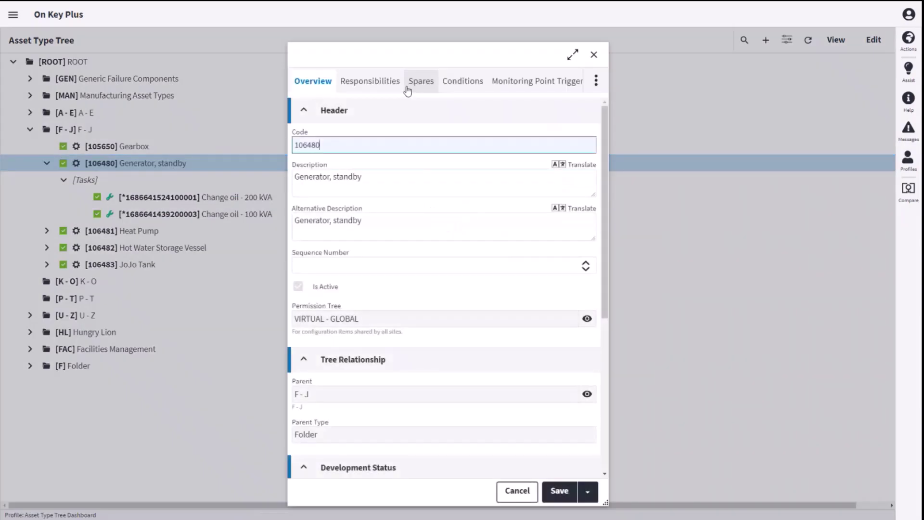
pyautogui.click(596, 81)
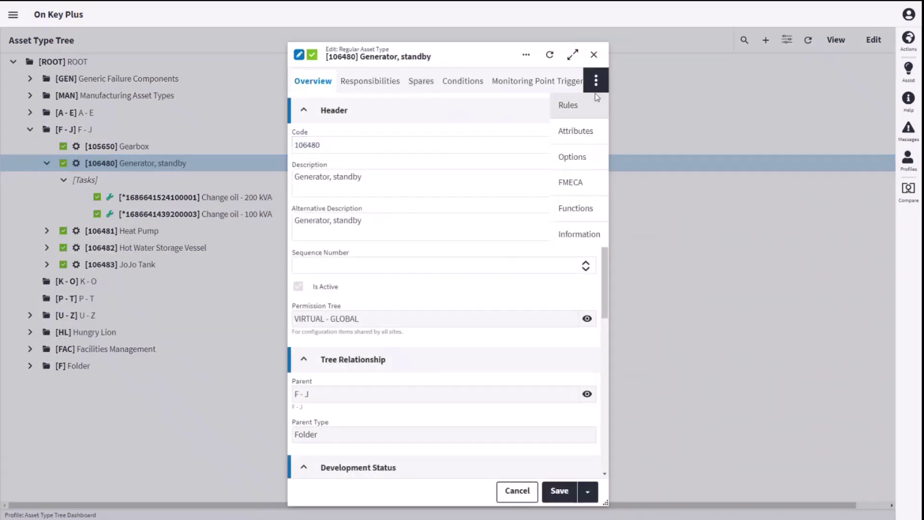
pyautogui.click(597, 97)
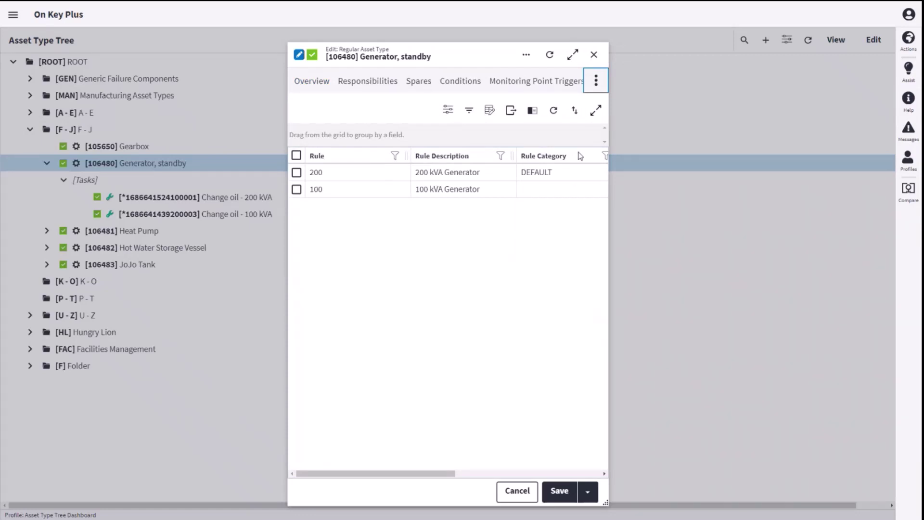
pyautogui.click(596, 81)
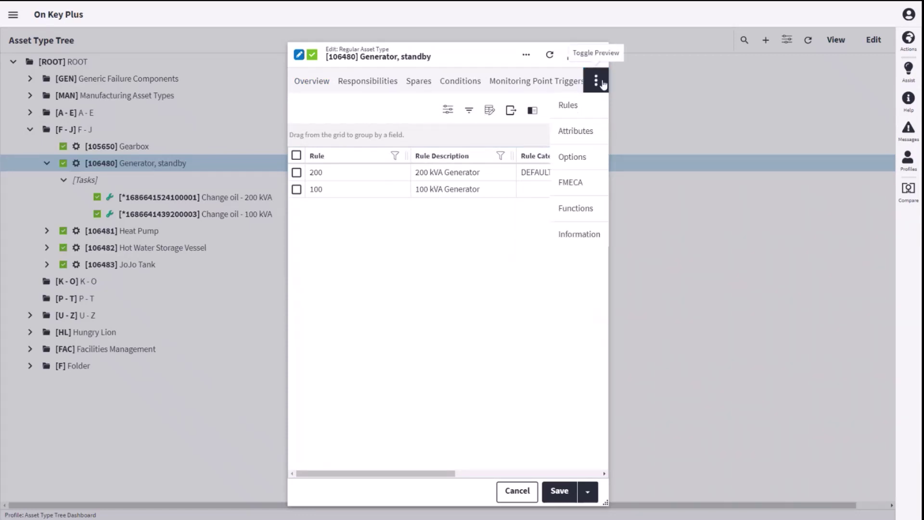
pyautogui.click(572, 156)
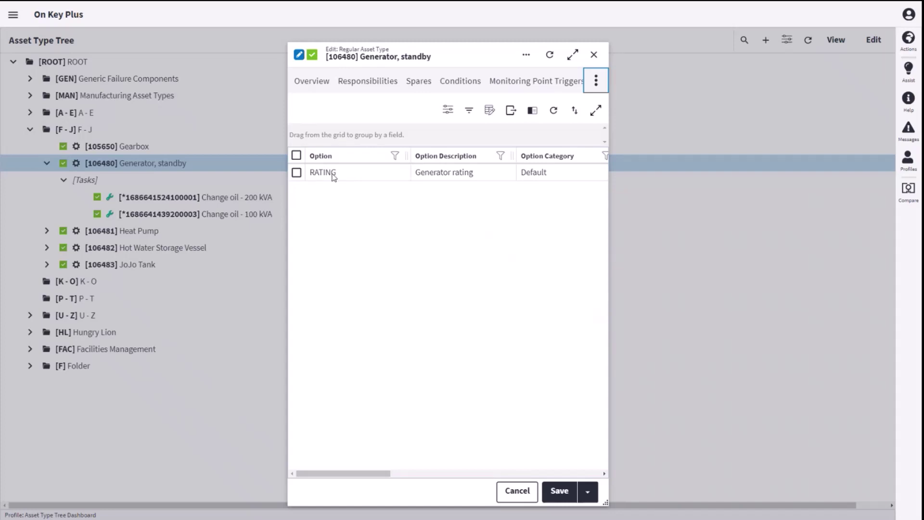
pyautogui.click(594, 54)
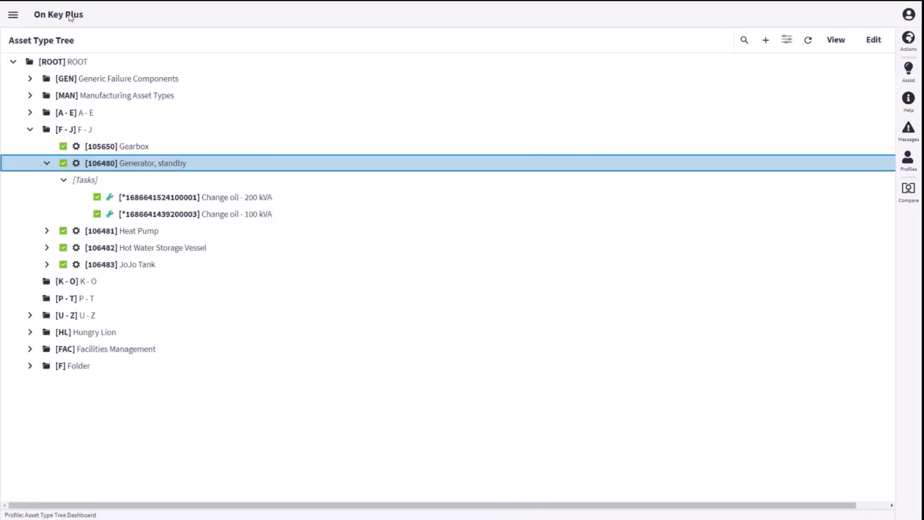
# Go to the Asset Tree and select Generator - 200 kVA within Base Stations, Container Sites.
pyautogui.click(13, 18)
pyautogui.write('asset')
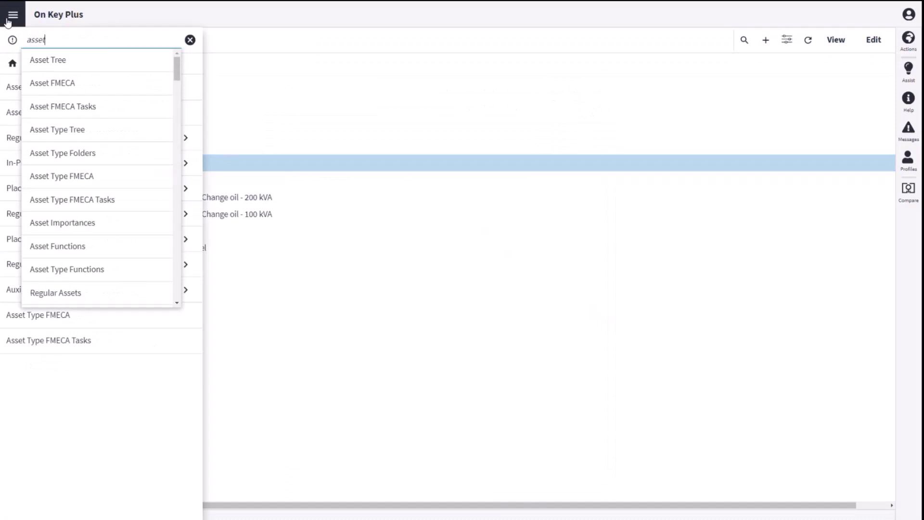
pyautogui.click(58, 61)
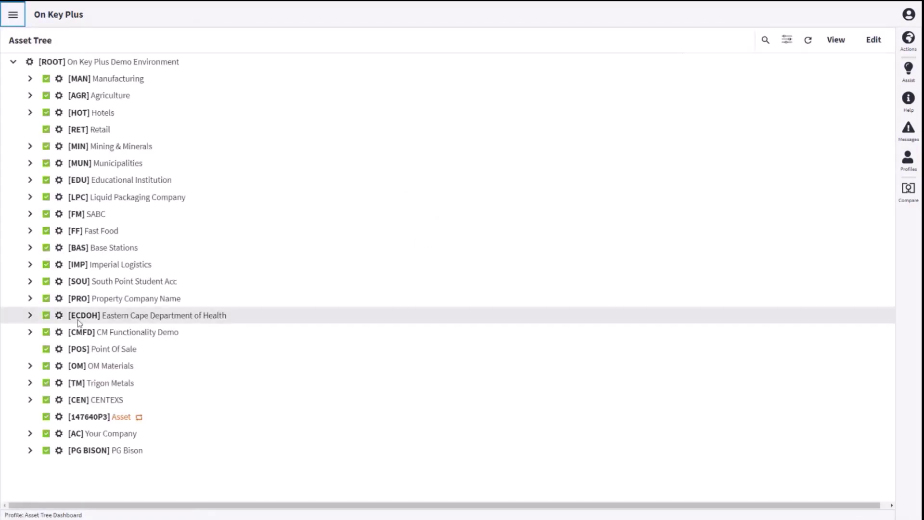
pyautogui.click(31, 248)
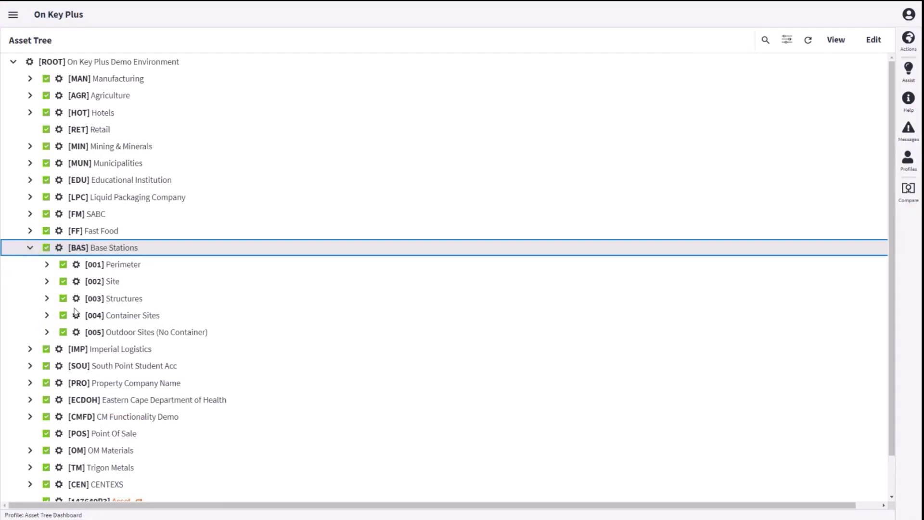
pyautogui.click(47, 315)
pyautogui.scroll(-6, 114, 326)
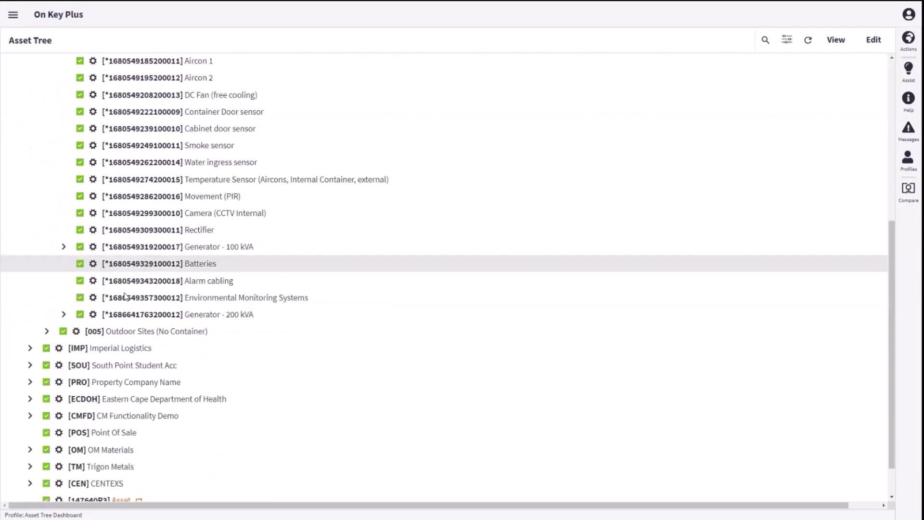
pyautogui.click(153, 319)
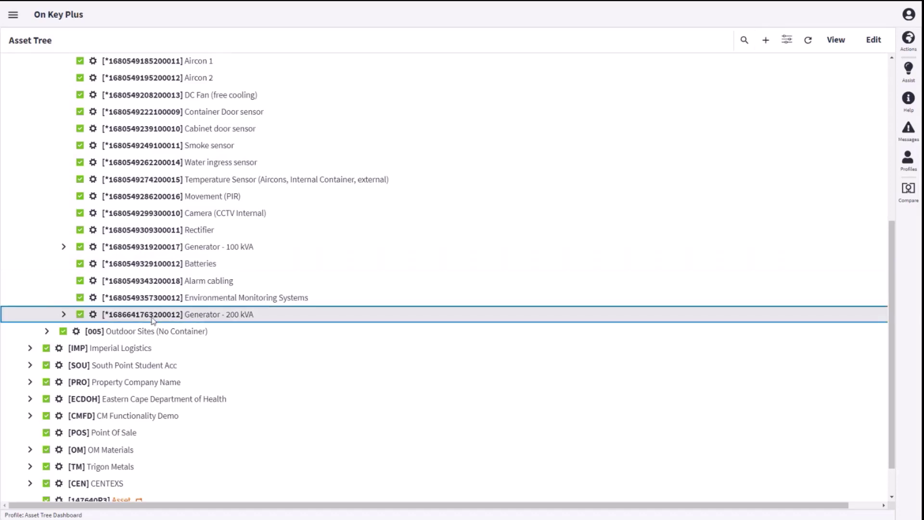
pyautogui.scroll(-1, 250, 303)
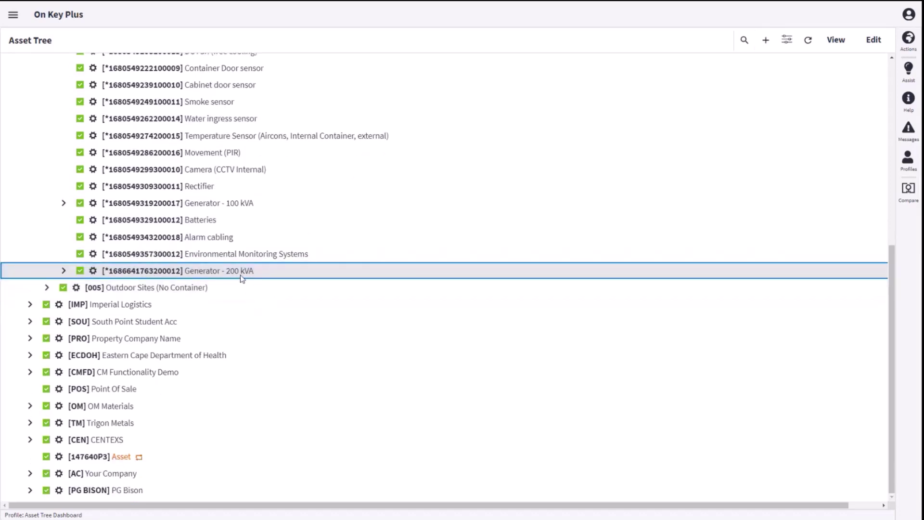
# Open the Generator - 200 kVA asset and display its option values.
pyautogui.doubleClick(240, 275)
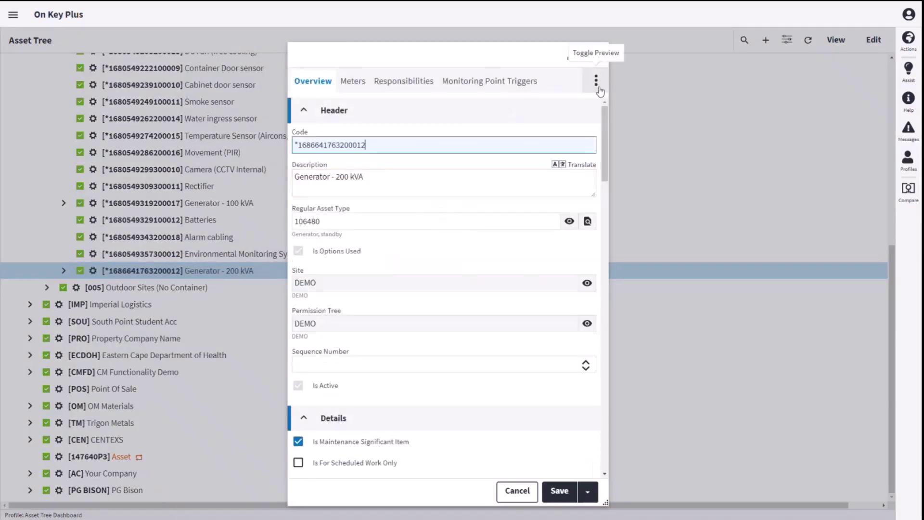
pyautogui.click(596, 81)
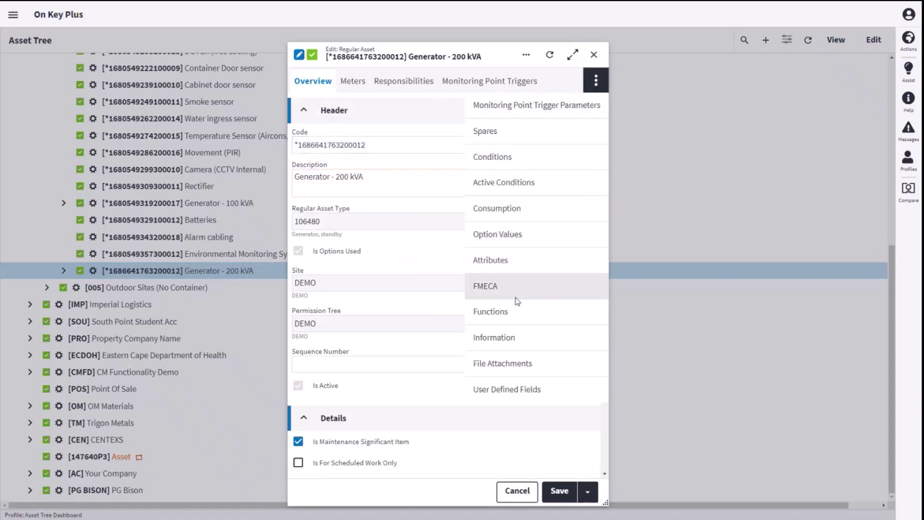
pyautogui.click(527, 234)
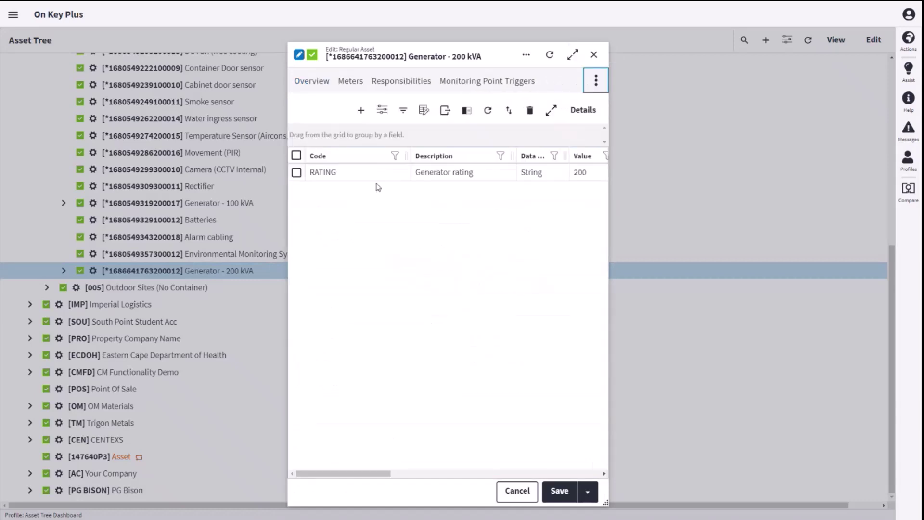
# Check which options are available for a new option value on the generator, and discard the new record.
pyautogui.click(364, 118)
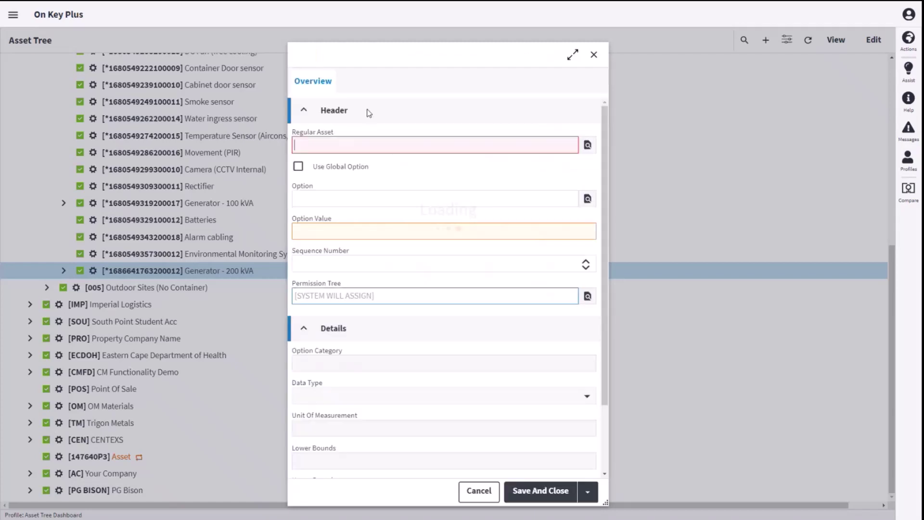
pyautogui.click(587, 207)
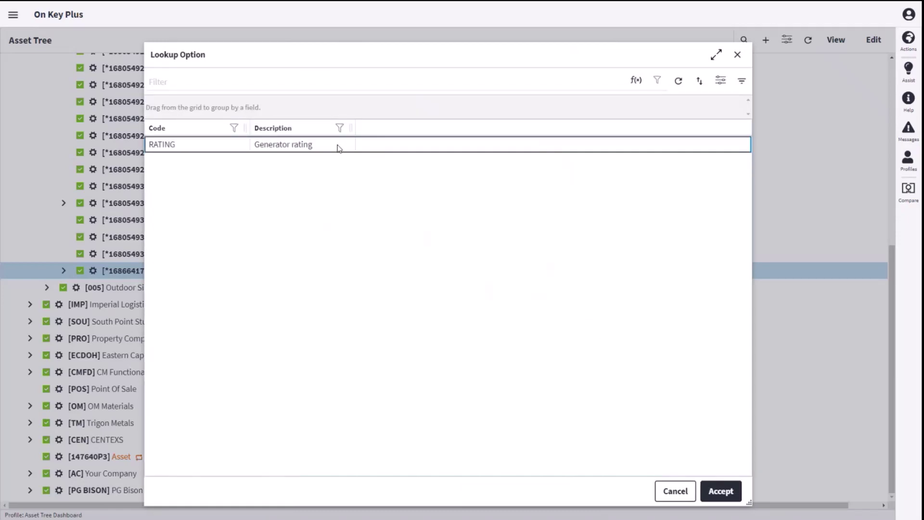
pyautogui.click(737, 55)
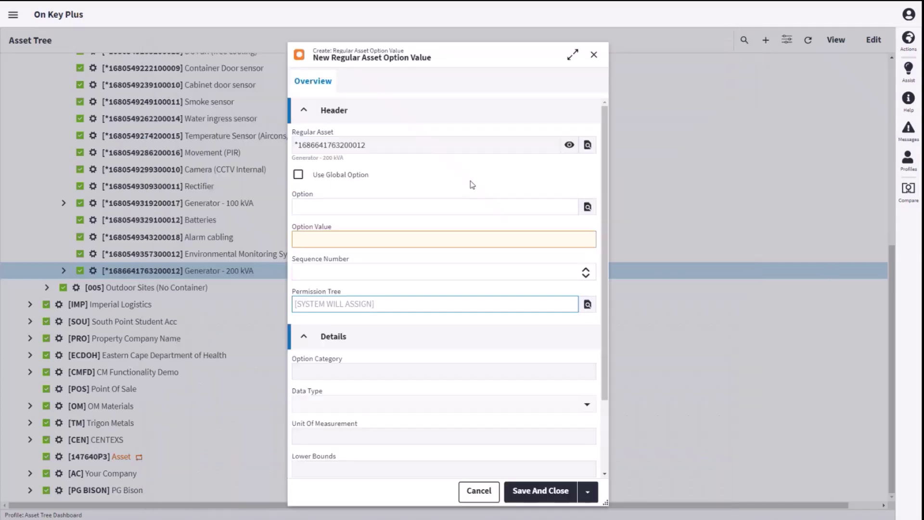
pyautogui.click(594, 54)
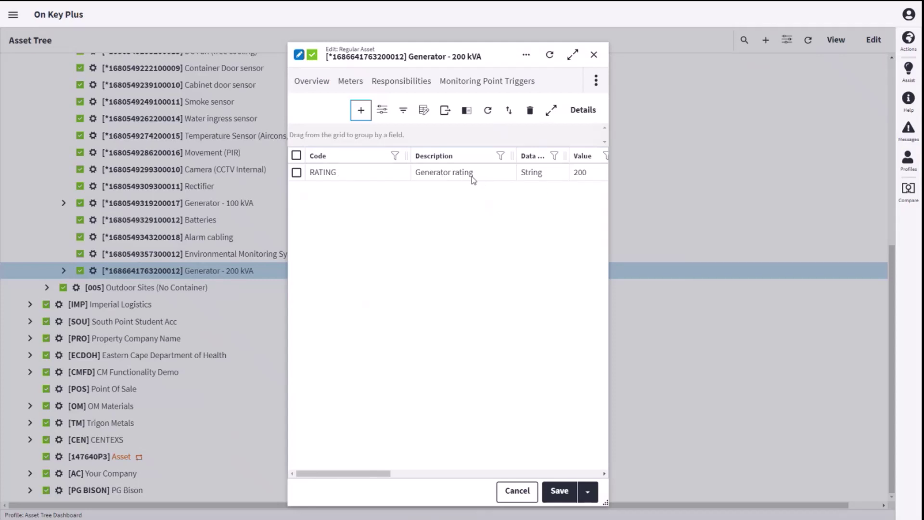
# Inspect the Option Value in the generator's RATING record, and close both the record and the asset without saving.
pyautogui.doubleClick(343, 173)
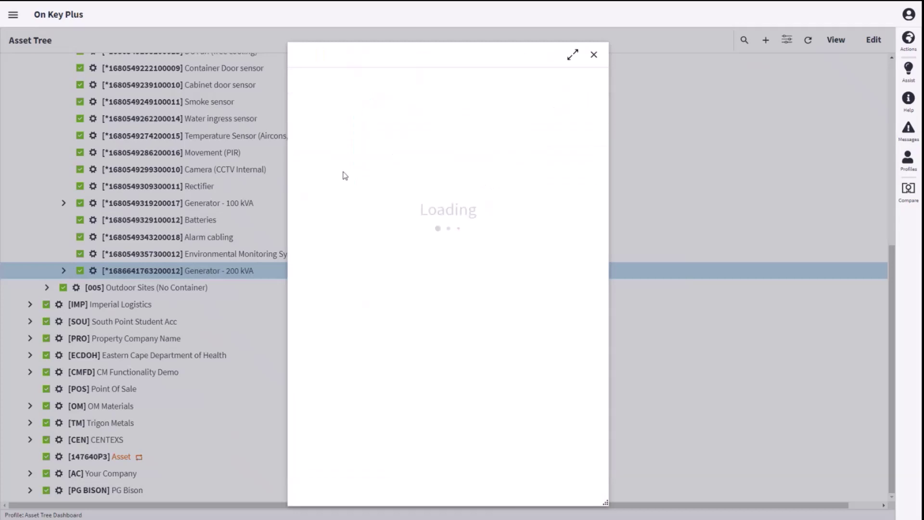
pyautogui.click(319, 226)
pyautogui.doubleClick(319, 227)
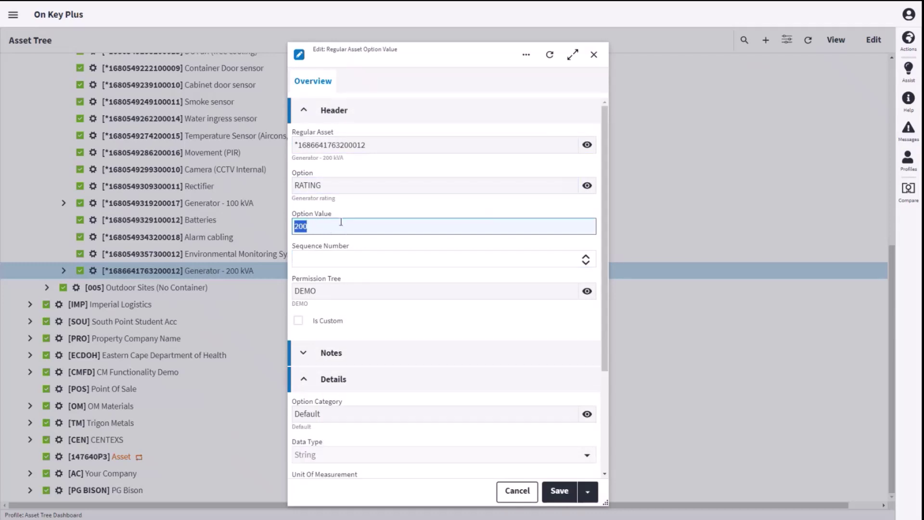
pyautogui.click(594, 54)
pyautogui.click(594, 55)
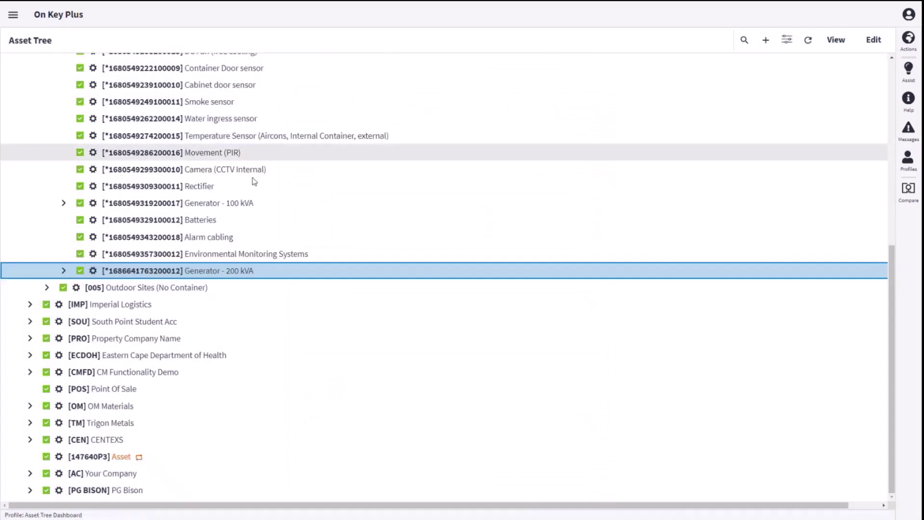
# Expand the Generator - 200 kVA asset and its task list to view the tasks it inherits.
pyautogui.click(64, 272)
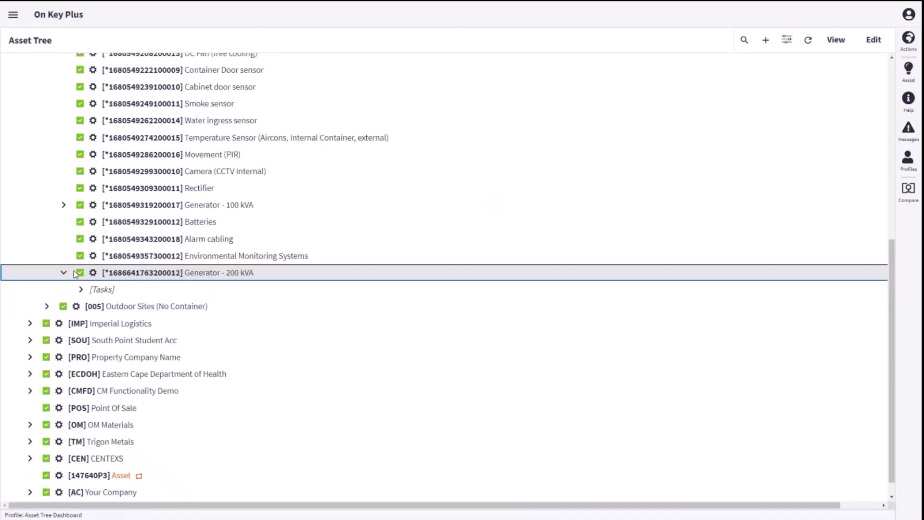
pyautogui.click(89, 293)
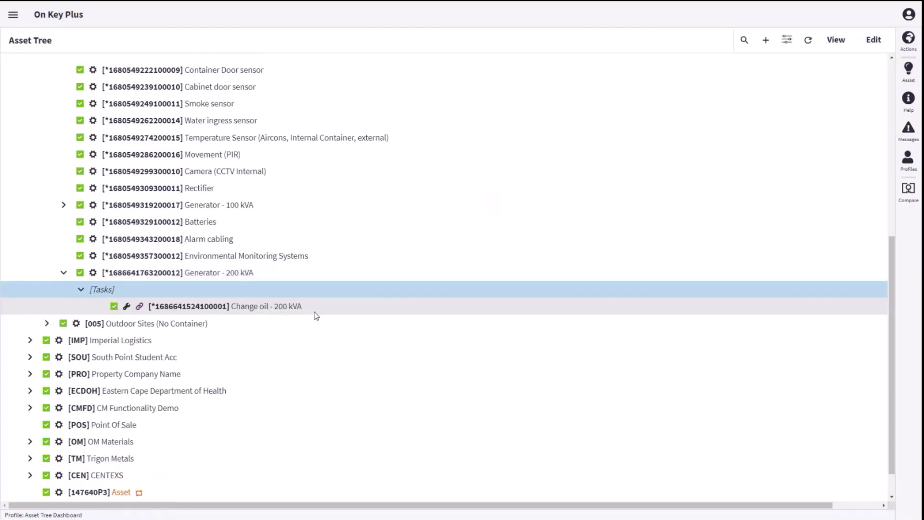
# Set the Option Value of the RATING option on the Generator - 200 kVA asset to 100, save it, and close the asset.
pyautogui.doubleClick(261, 271)
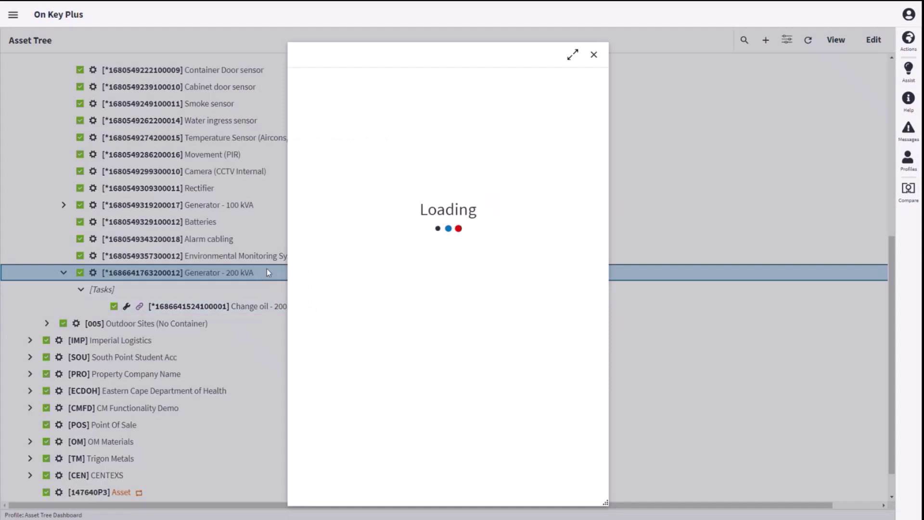
pyautogui.click(595, 81)
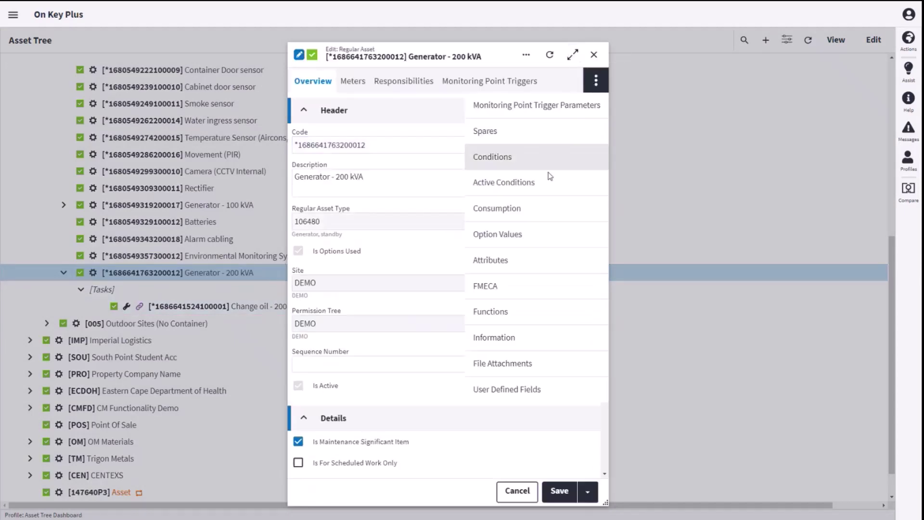
pyautogui.click(515, 240)
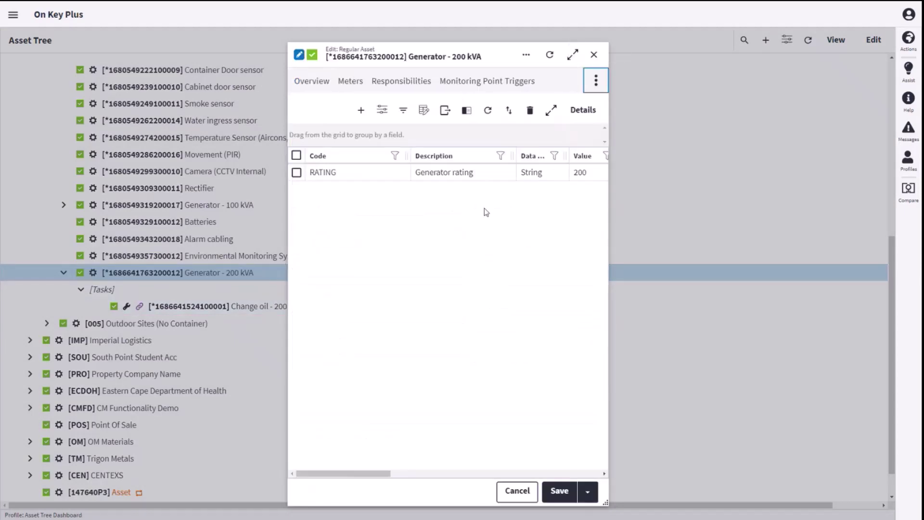
pyautogui.doubleClick(443, 180)
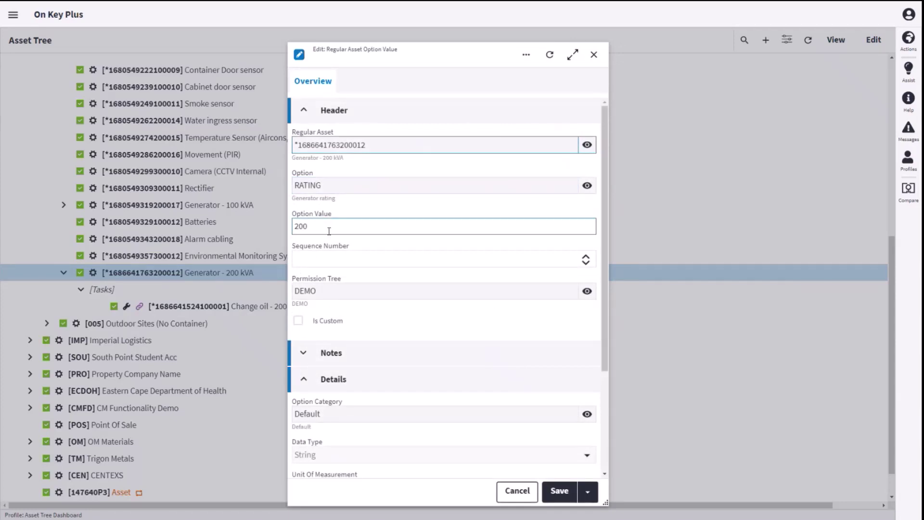
pyautogui.doubleClick(329, 231)
pyautogui.write('100')
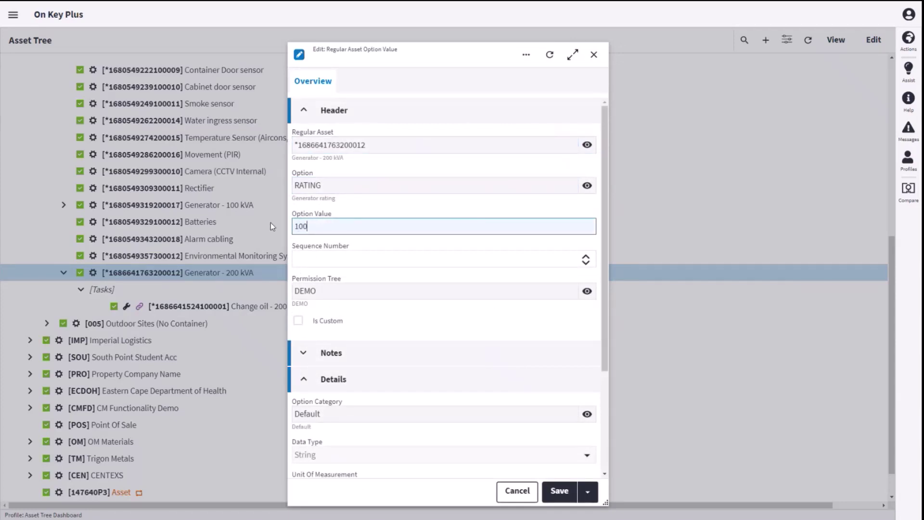
pyautogui.click(563, 491)
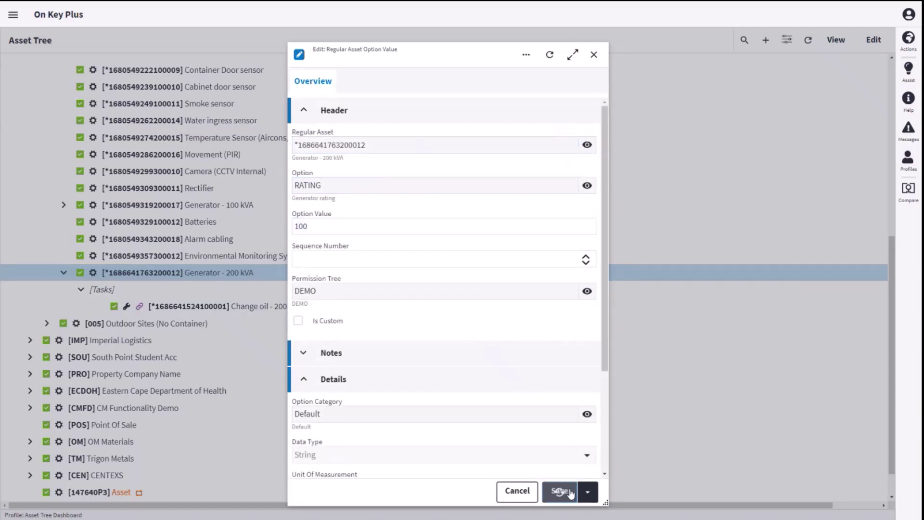
pyautogui.click(594, 55)
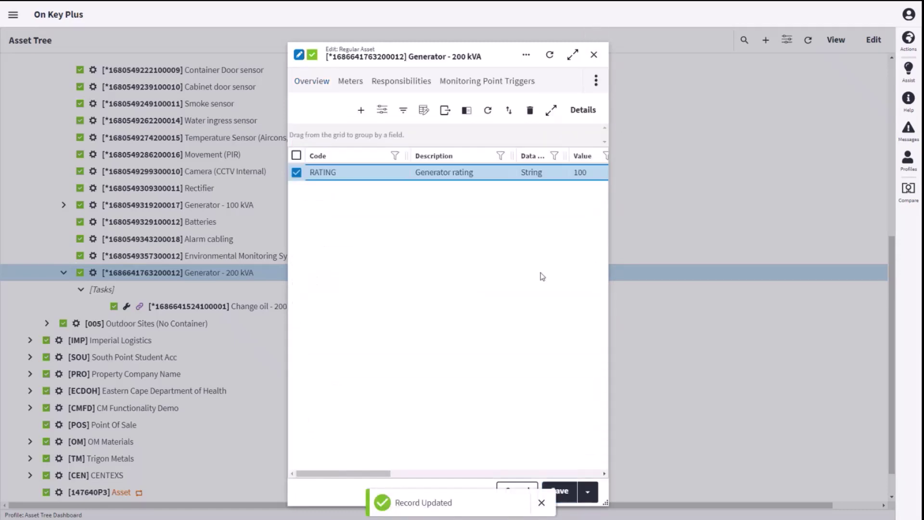
pyautogui.click(562, 490)
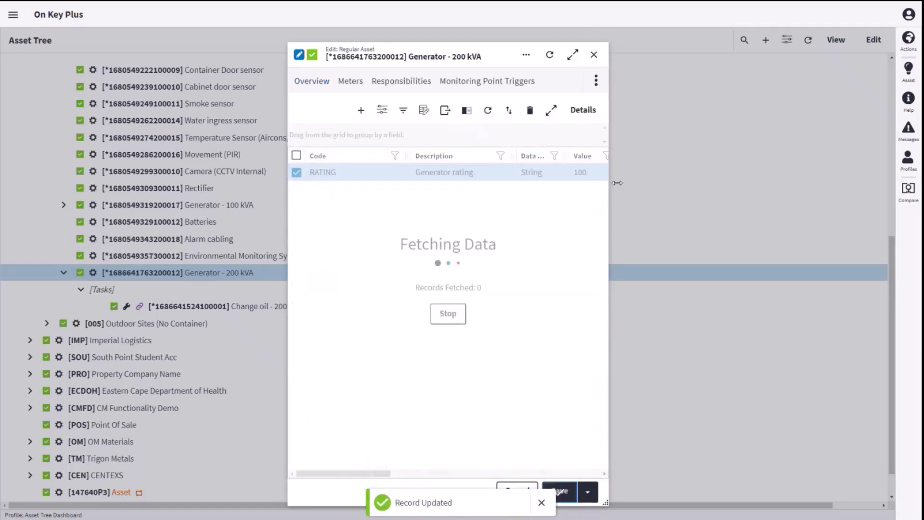
pyautogui.click(594, 54)
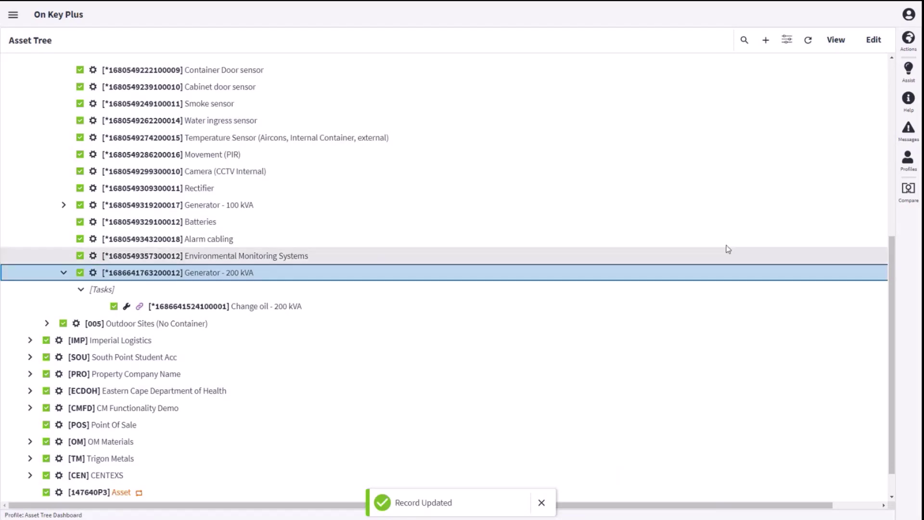
# Refresh the asset tree and synchronise the Generator - 200 kVA asset with its asset type.
pyautogui.click(808, 40)
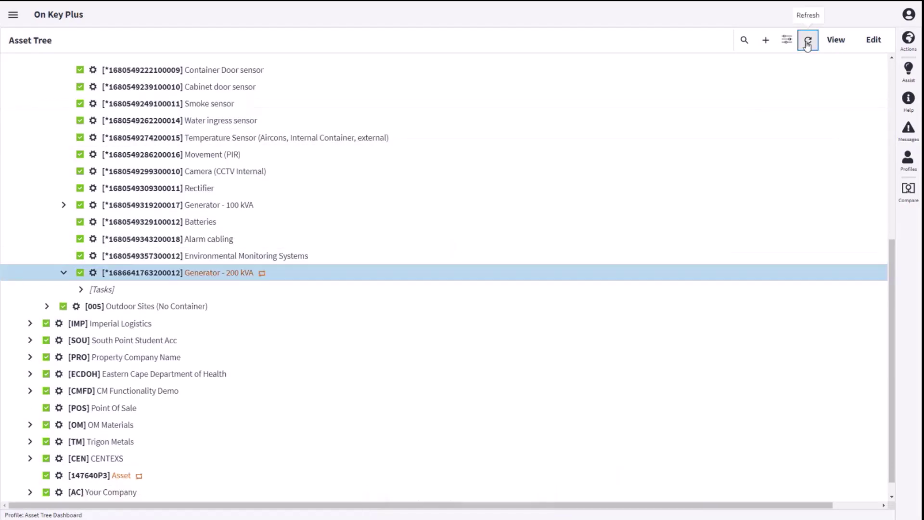
pyautogui.click(588, 270)
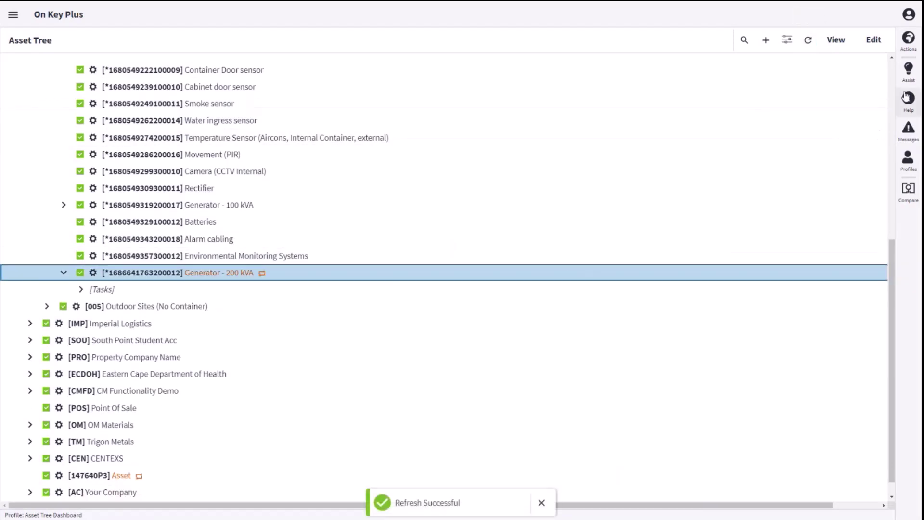
pyautogui.click(908, 77)
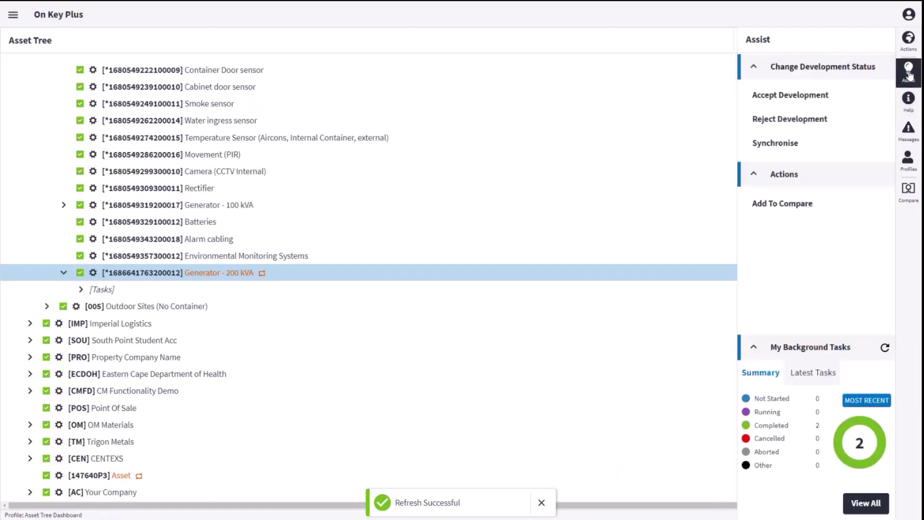
pyautogui.click(814, 146)
pyautogui.click(511, 325)
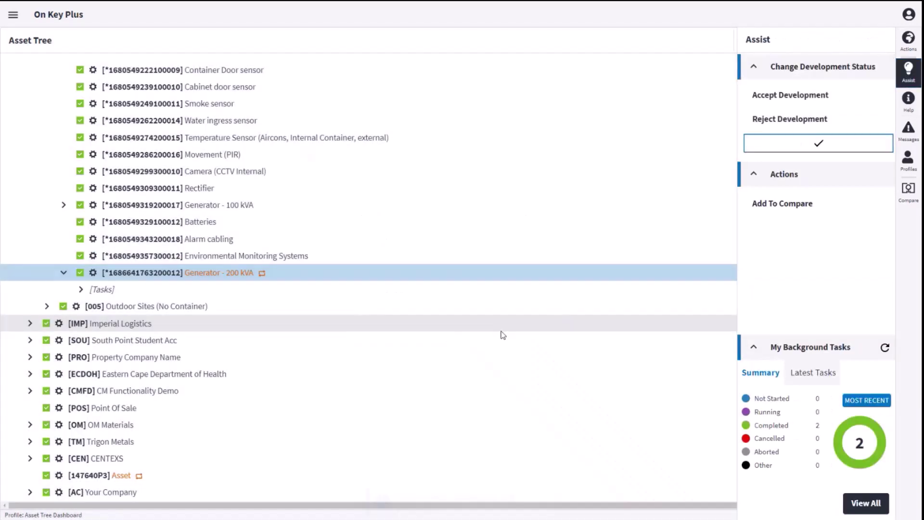
pyautogui.click(908, 72)
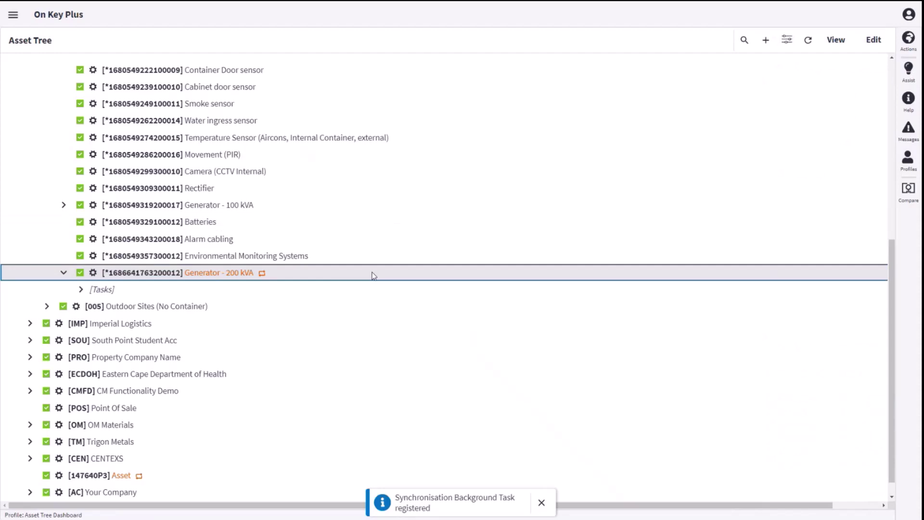
# Refresh the asset tree, expand the tasks under Generator - 200 kVA, and select the Change oil - 100 kVA task.
pyautogui.click(807, 41)
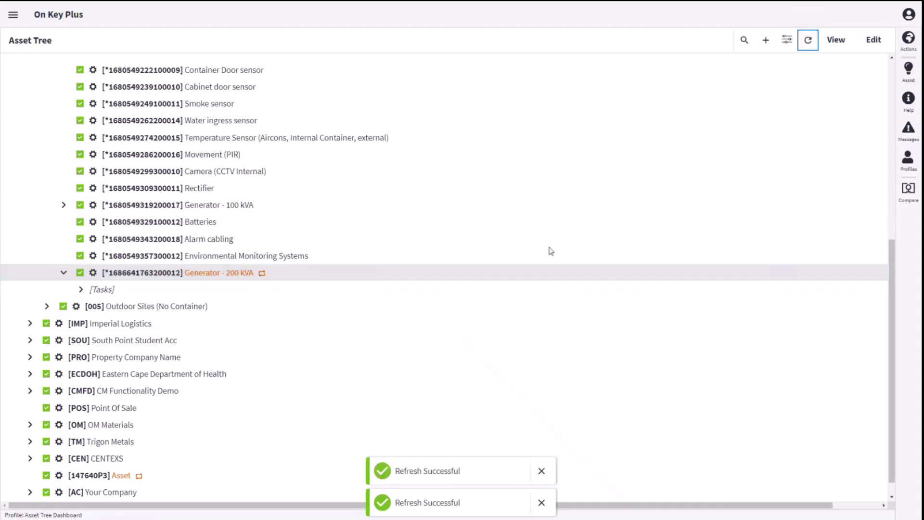
pyautogui.click(807, 44)
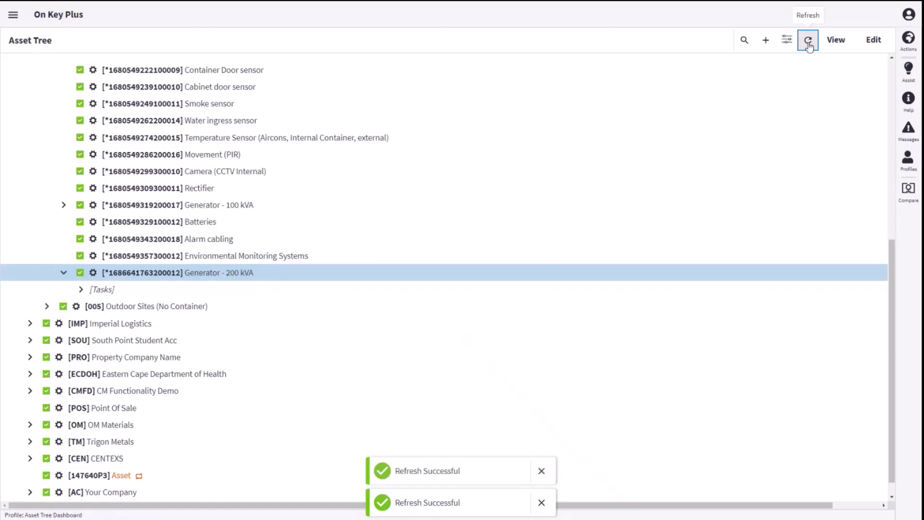
pyautogui.click(80, 289)
pyautogui.click(82, 290)
pyautogui.click(83, 291)
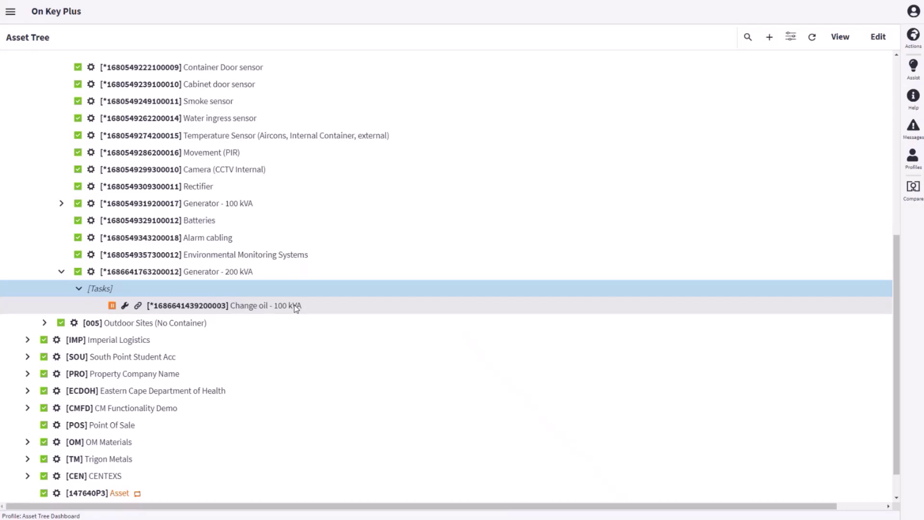
pyautogui.click(295, 307)
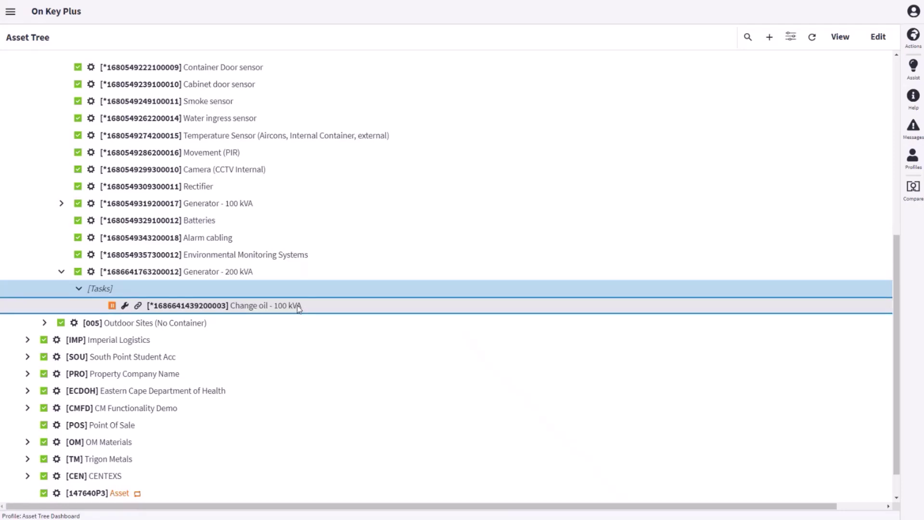